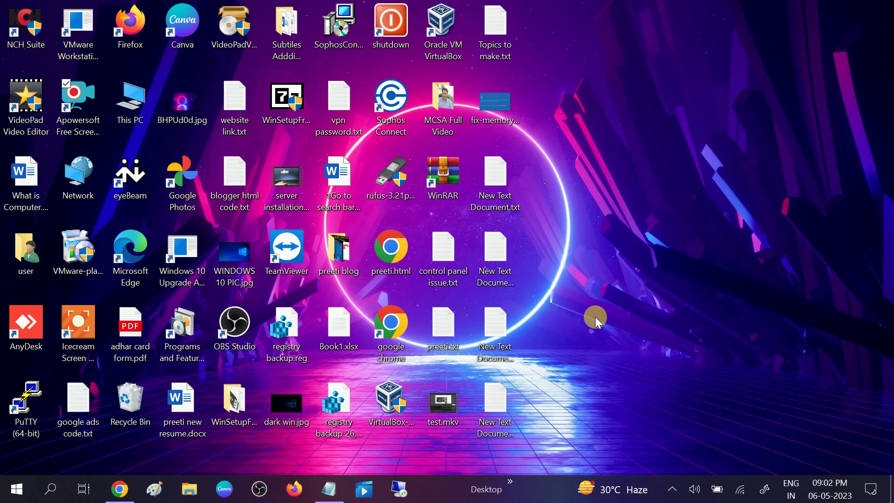
Open Control Panel from a 'control' search and set View by to Large icons.
left_click(50, 497)
type("co")
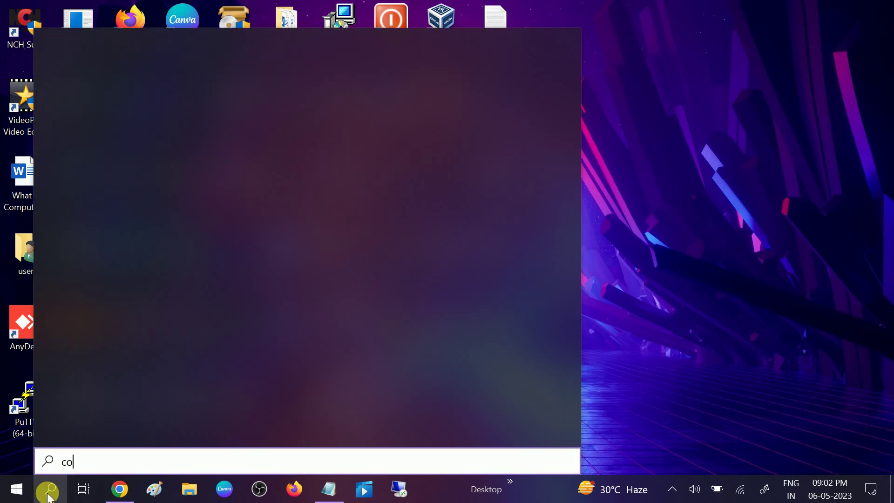
type("ntrol")
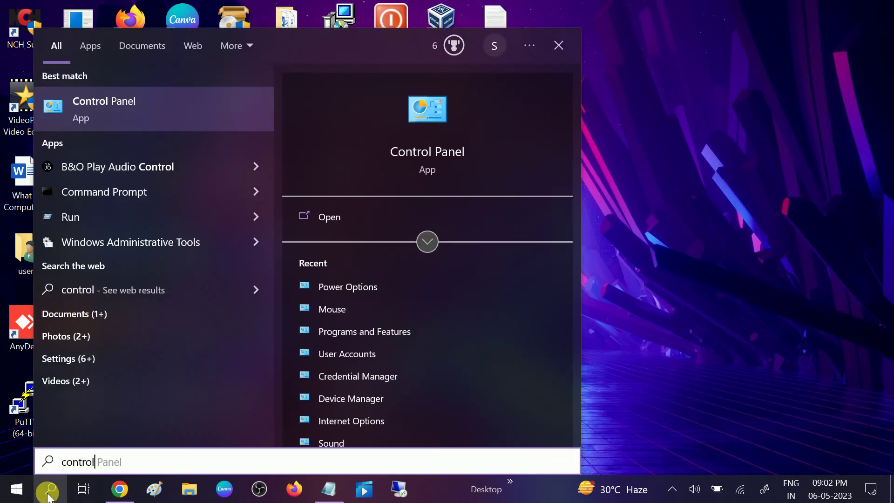
left_click(159, 104)
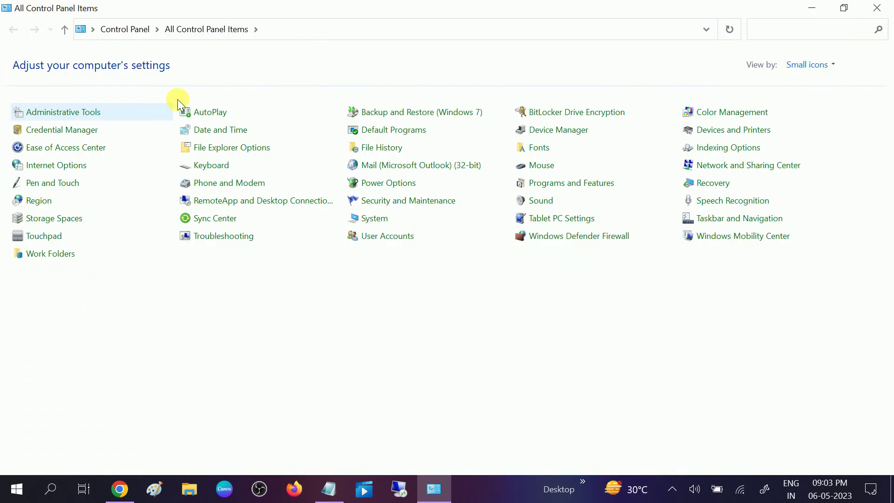
left_click(819, 63)
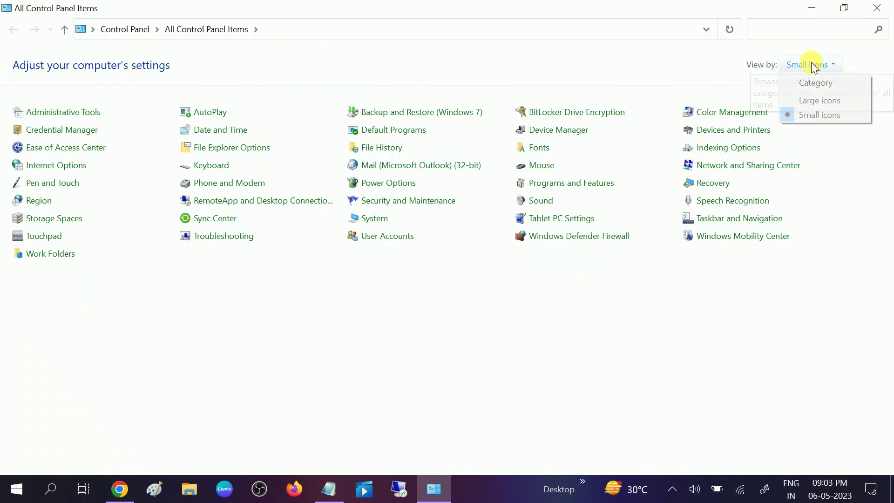
left_click(819, 101)
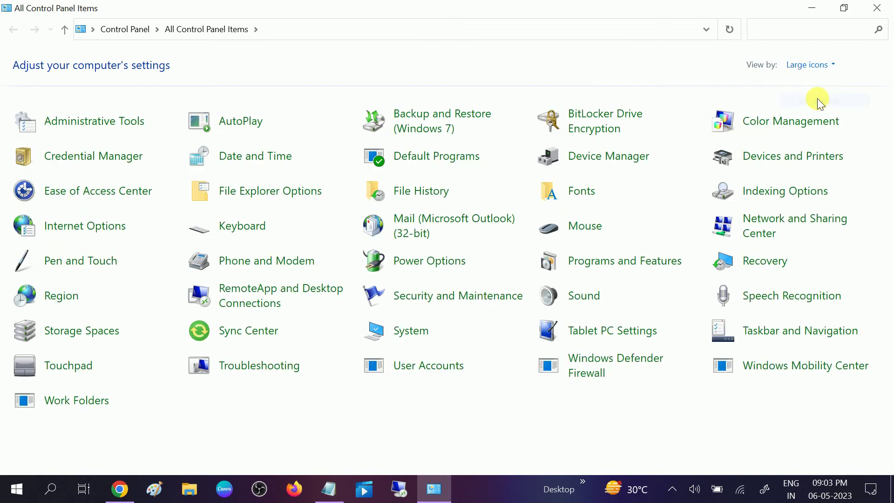
In Power Options' power button settings, uncheck Turn on fast startup and save the changes.
left_click(410, 266)
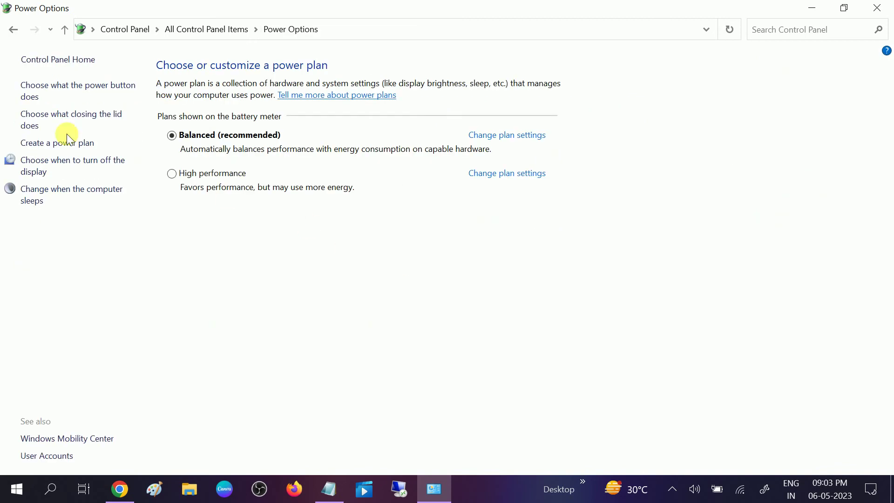
left_click(67, 91)
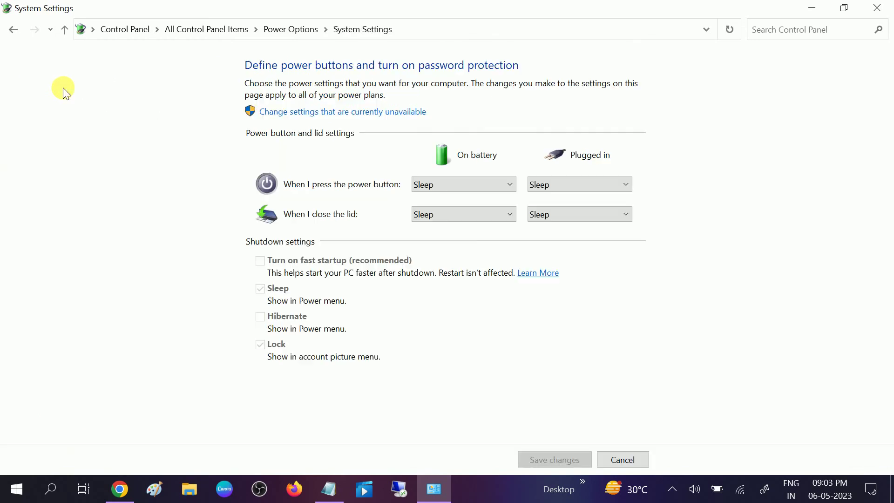
left_click(295, 113)
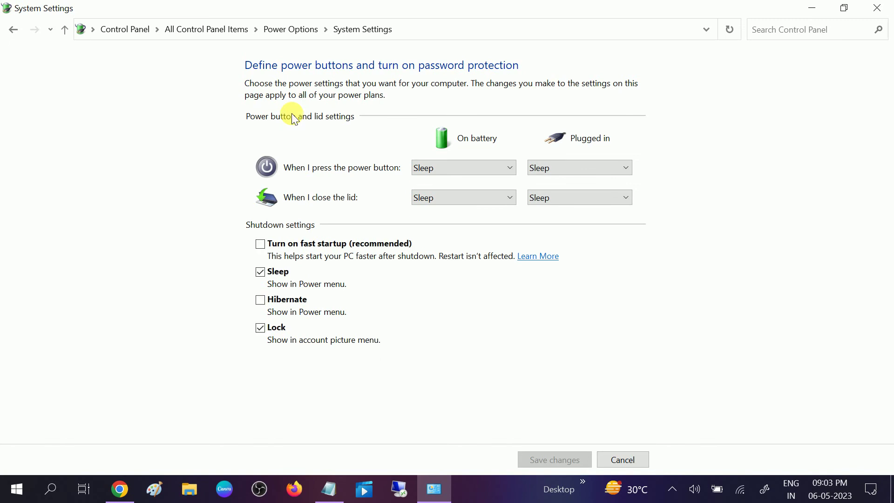
left_click(265, 248)
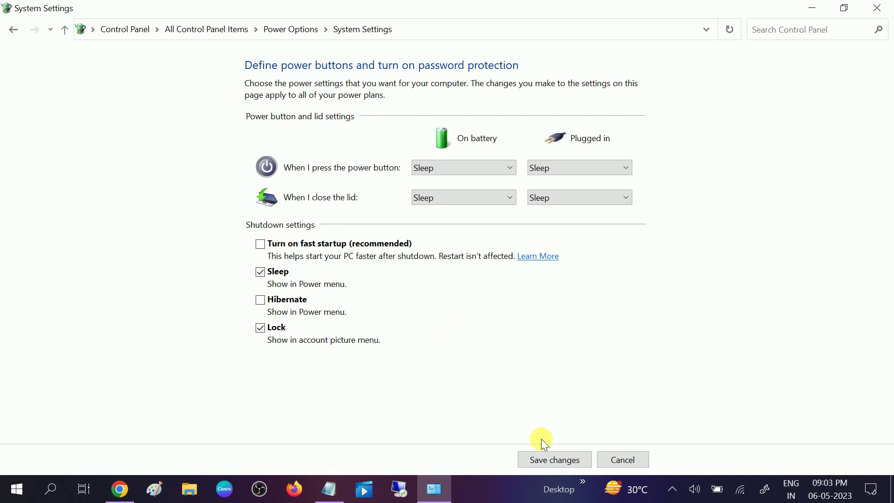
left_click(562, 460)
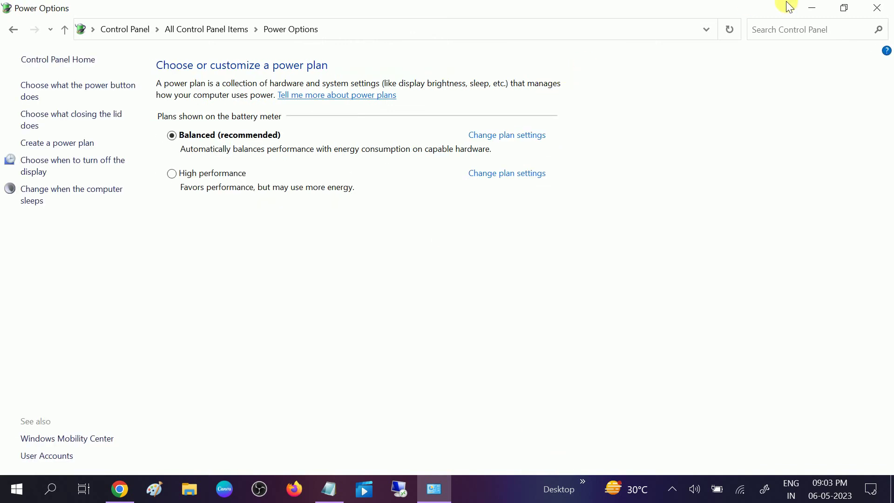
Close Power Options, create New Text Document (5).txt on the desktop, and open it in Notepad.
left_click(885, 8)
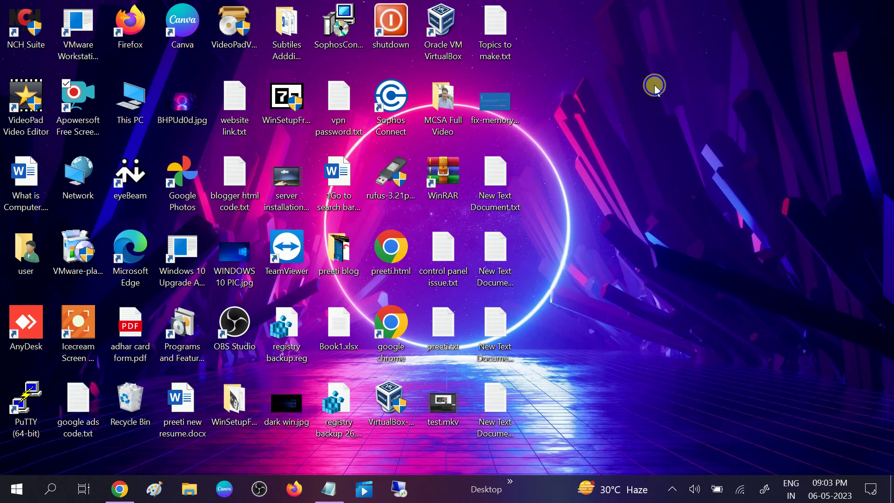
right_click(654, 86)
mouse_move(695, 197)
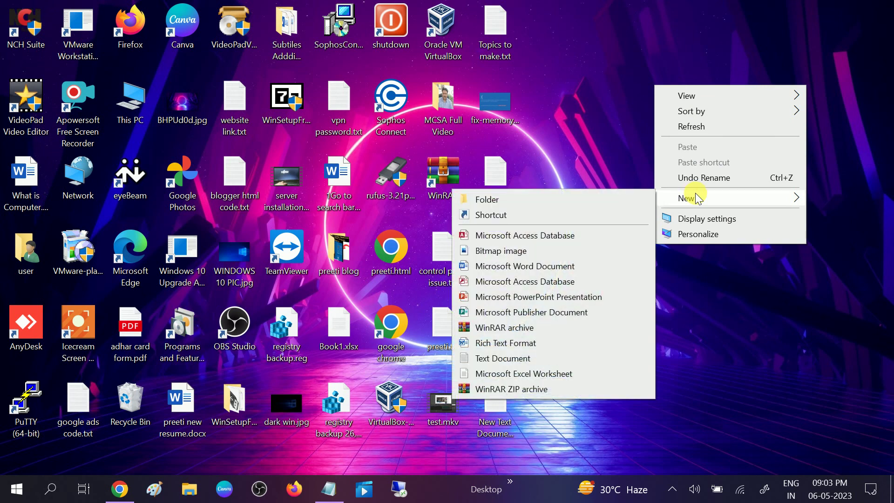
left_click(539, 359)
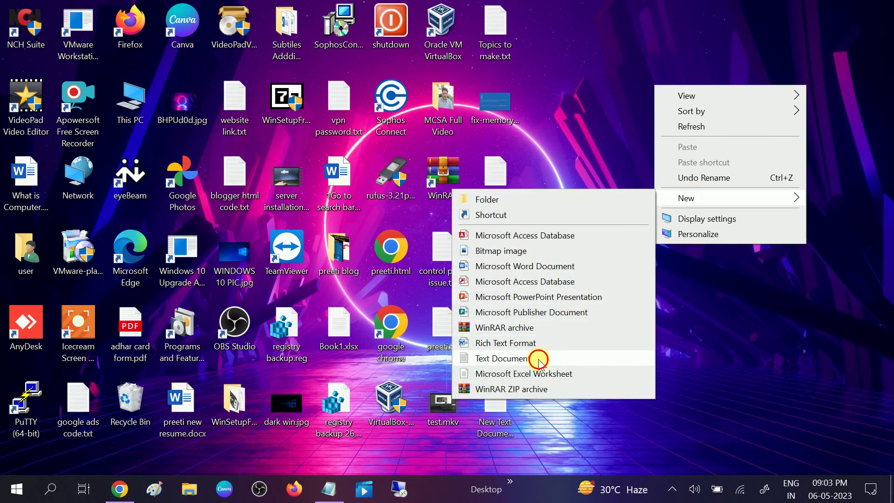
left_click(548, 27)
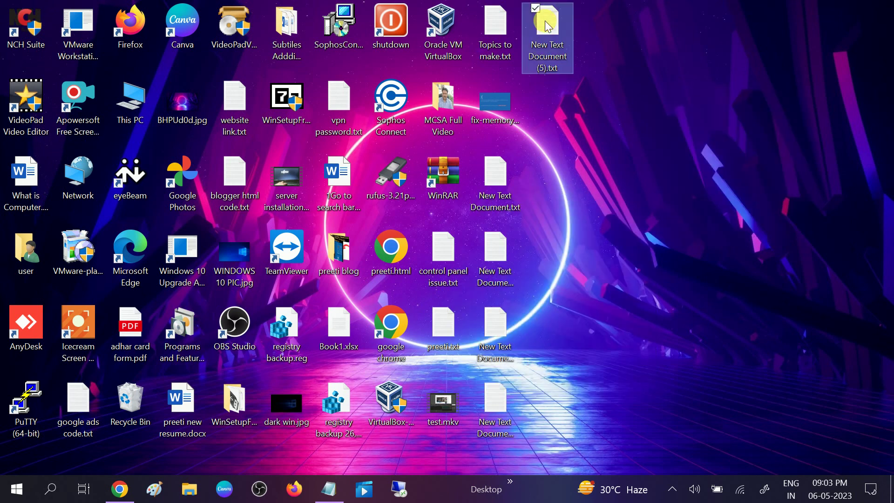
double_click(547, 26)
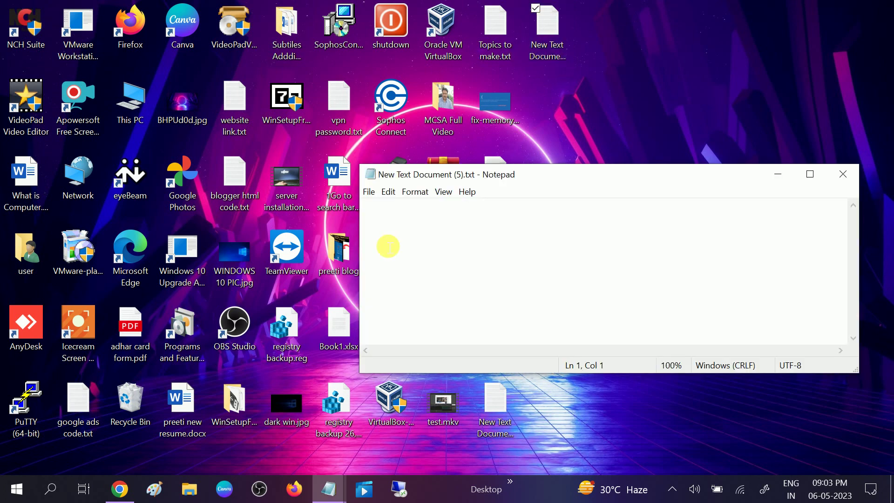
Enter the command 'shutdown /s /t 0' into the blank Notepad file.
type("shu")
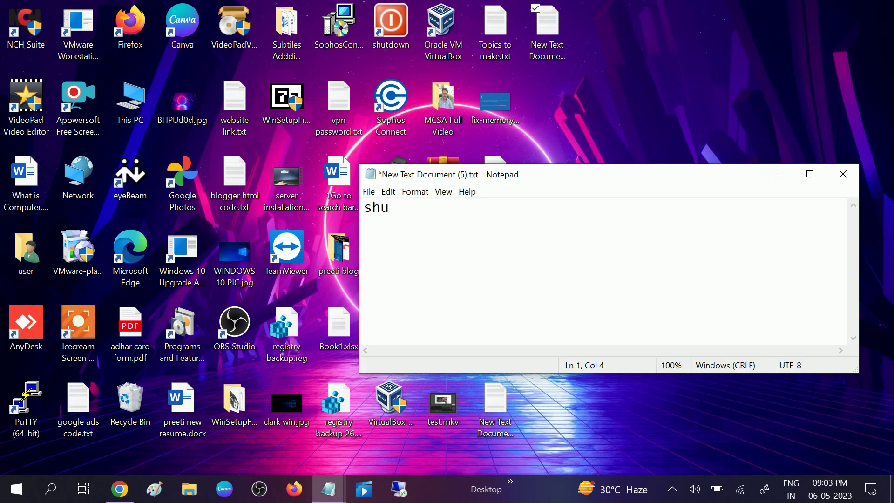
type("tdown /s /t")
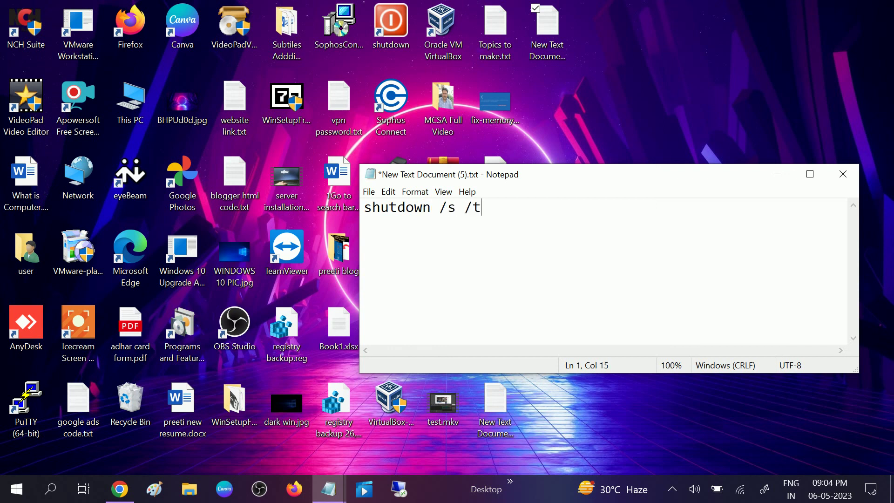
type(" 0")
left_click(368, 191)
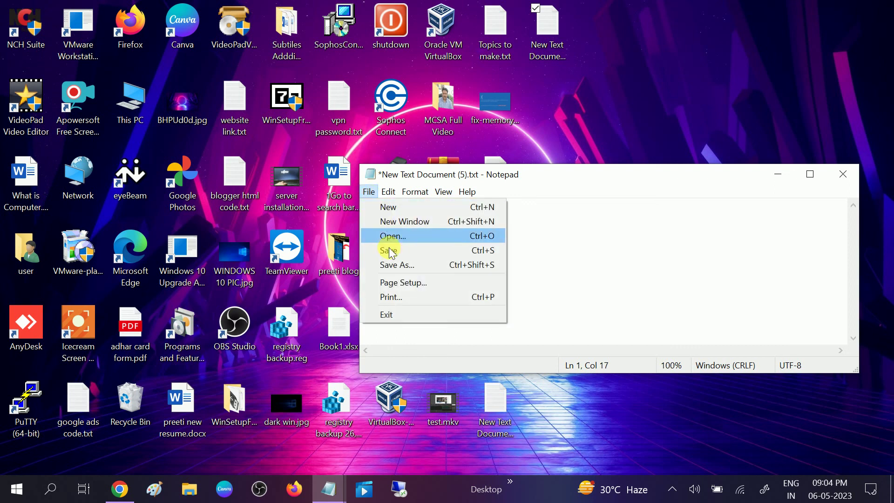
Save the file as shutdown1.bat with Save as type set to All Files (*.*).
left_click(389, 265)
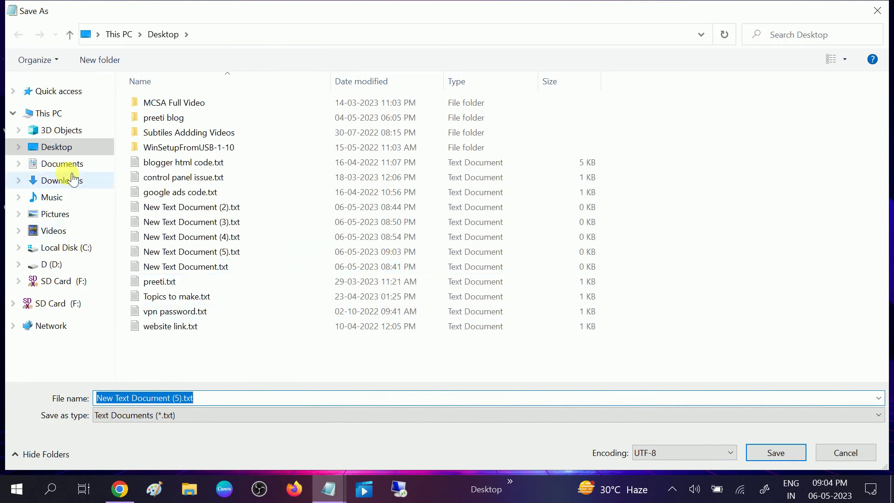
type("sh")
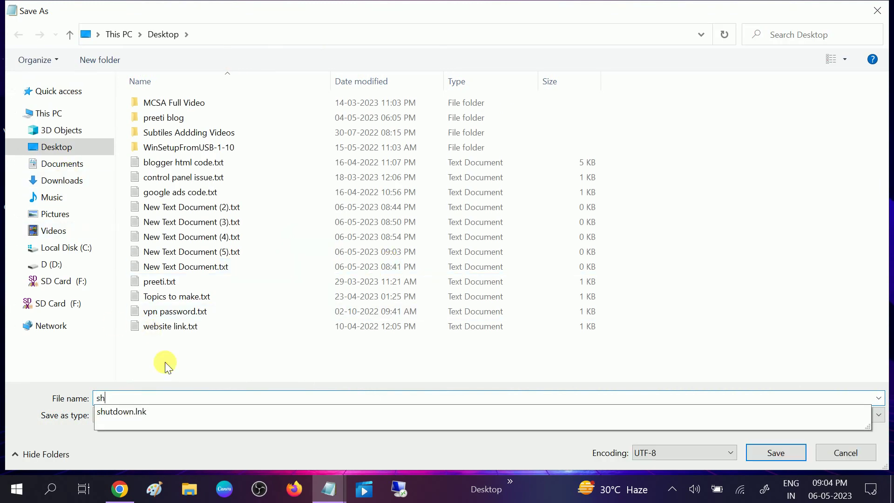
type("utdown1")
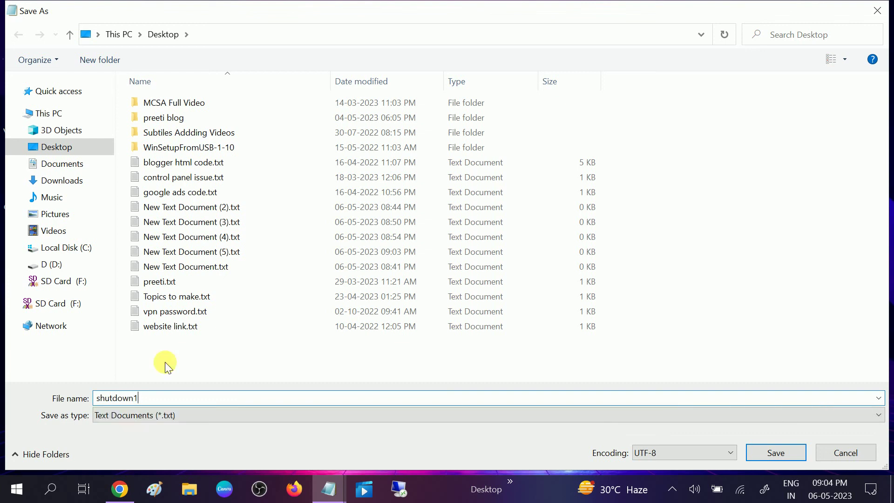
type(".bat")
left_click(146, 412)
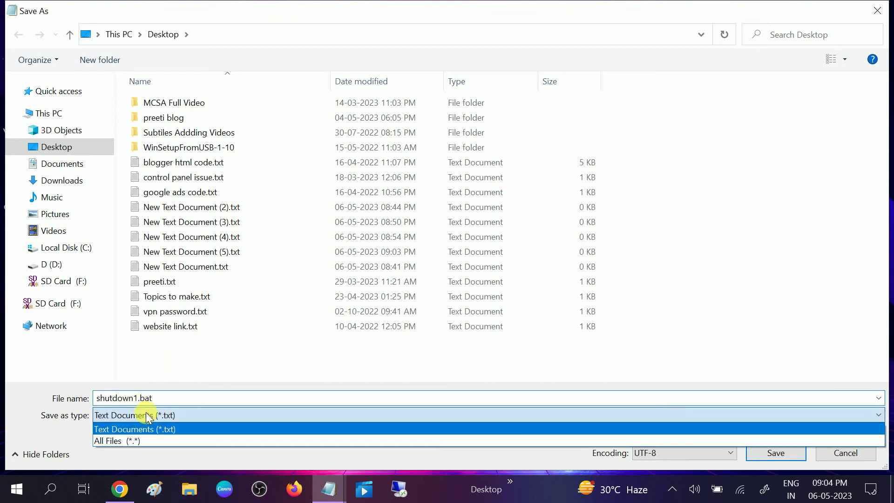
left_click(127, 436)
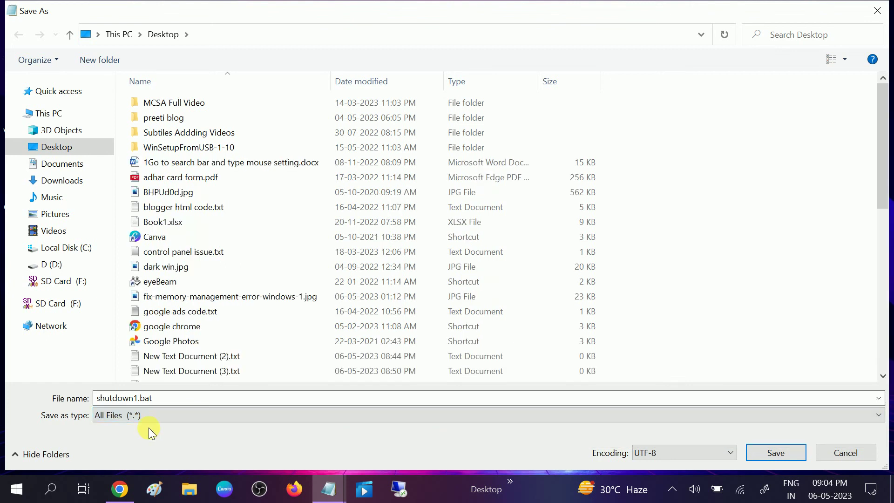
left_click(783, 453)
Close Notepad and create a desktop shortcut to shutdown1.bat.
left_click(855, 175)
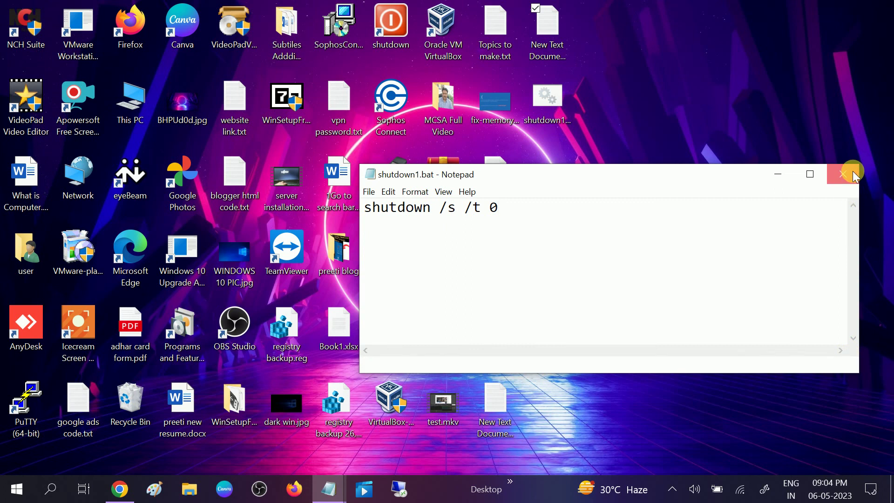
left_click(534, 113)
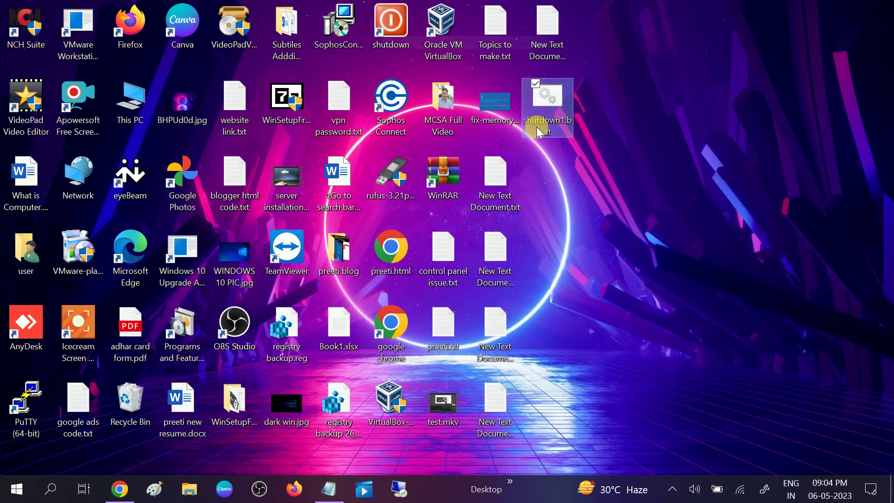
right_click(551, 108)
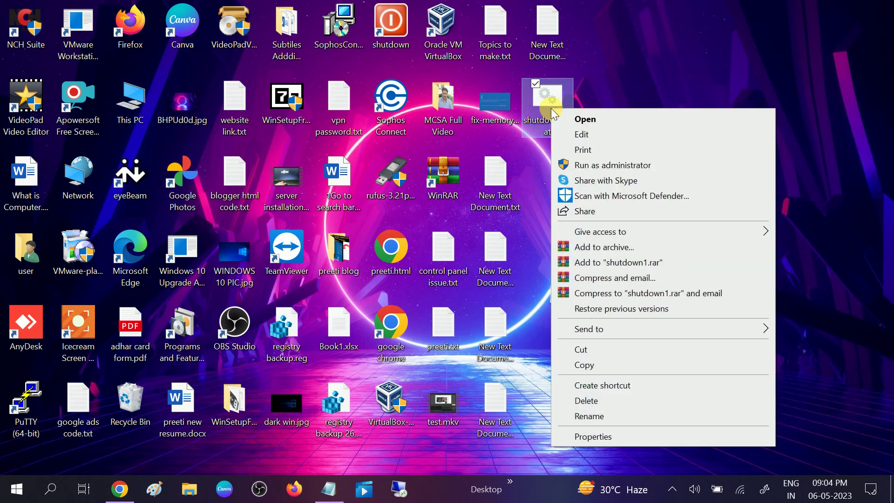
left_click(605, 386)
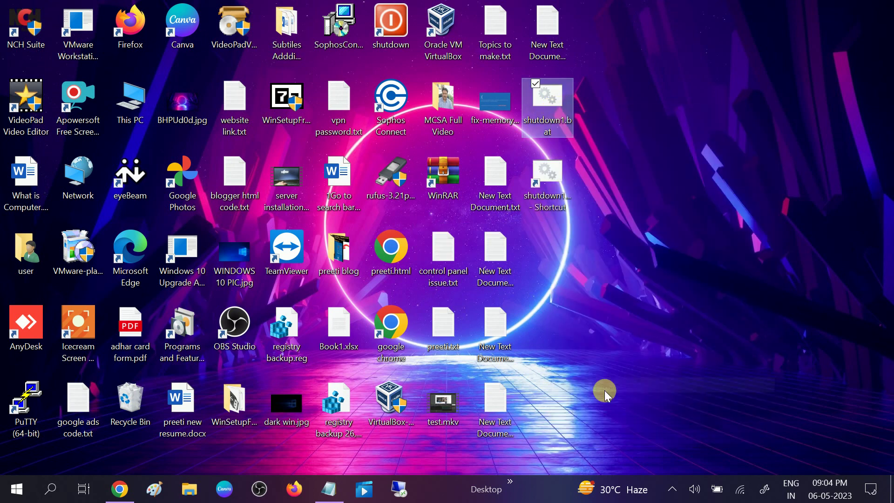
left_click(553, 188)
right_click(552, 187)
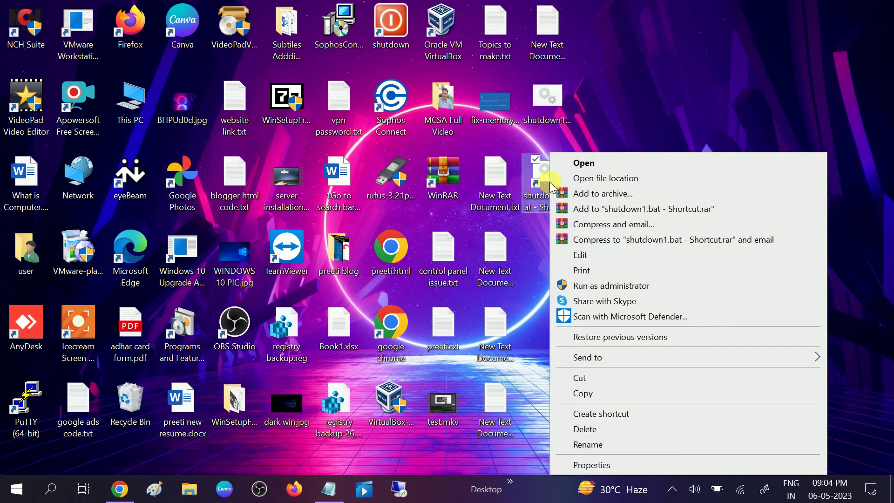
Change the shortcut's icon to the red power-button icon and apply it in Properties.
left_click(591, 459)
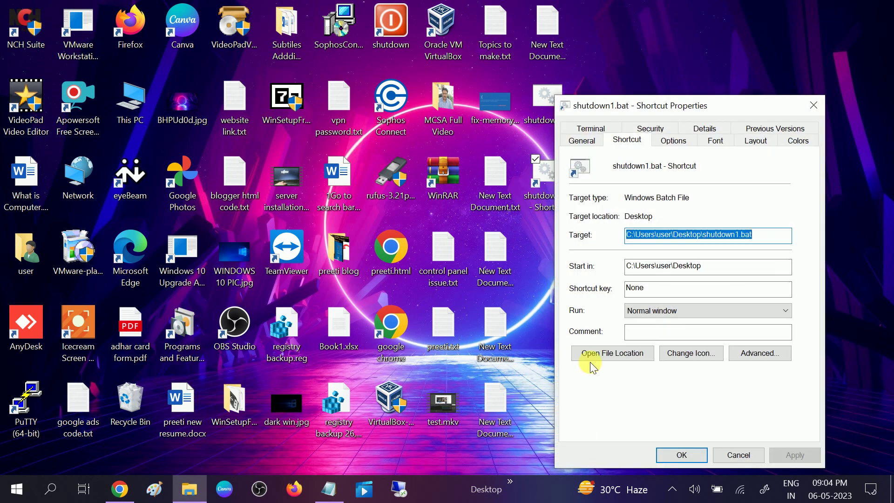
left_click(688, 354)
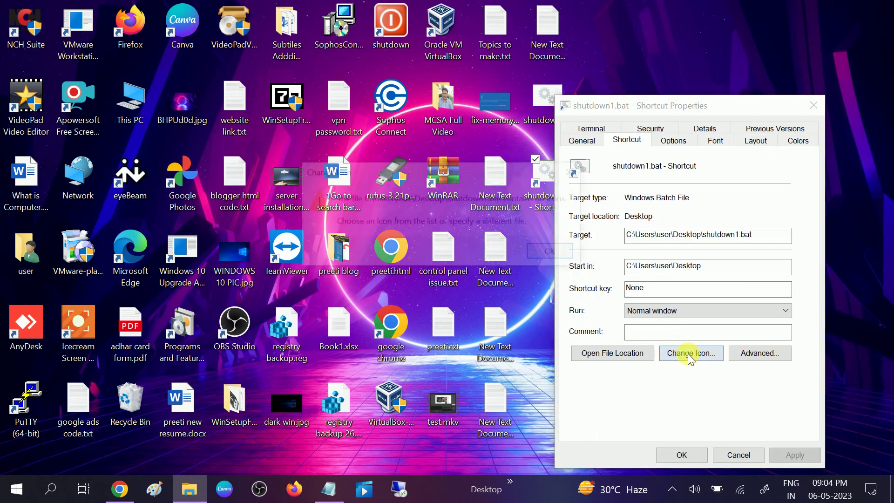
left_click(554, 253)
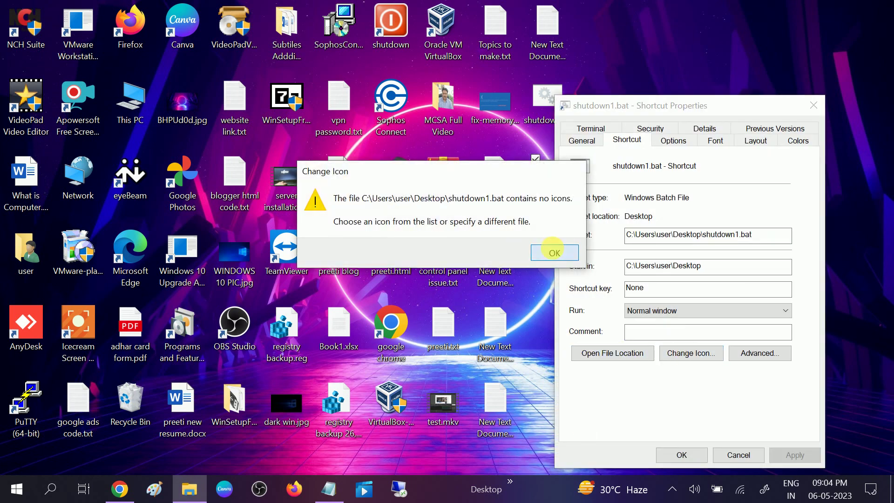
left_click(768, 334)
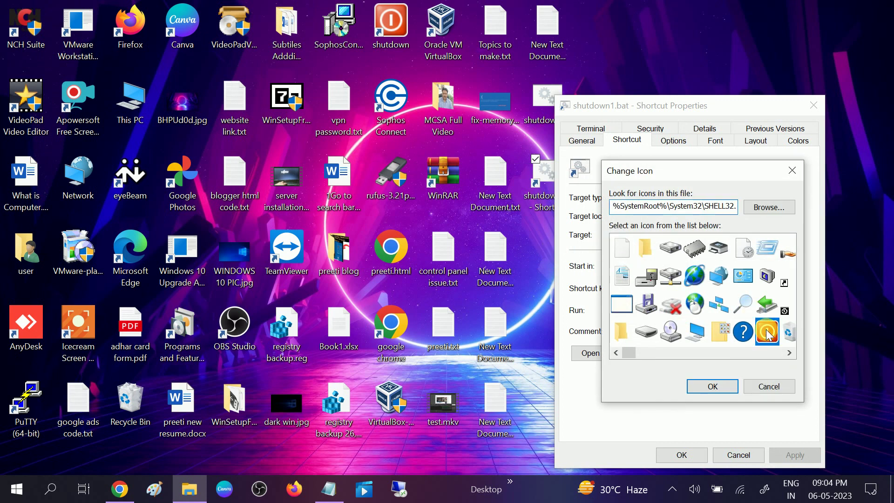
left_click(719, 384)
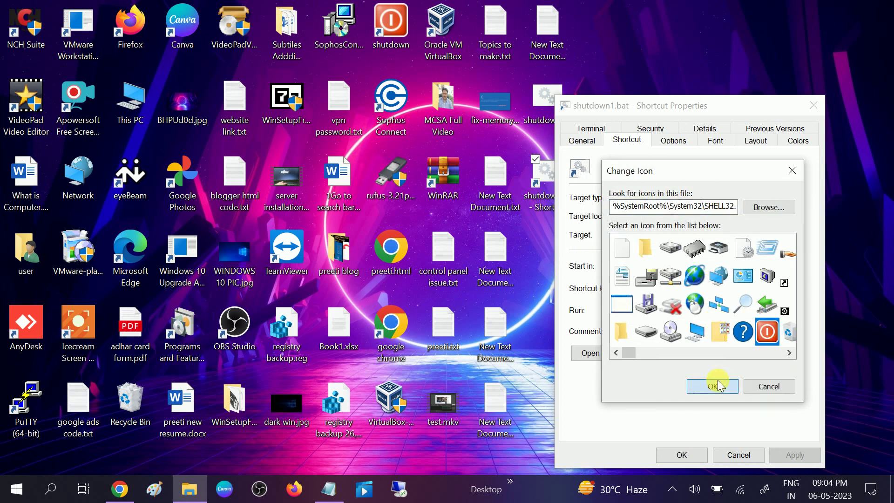
left_click(783, 448)
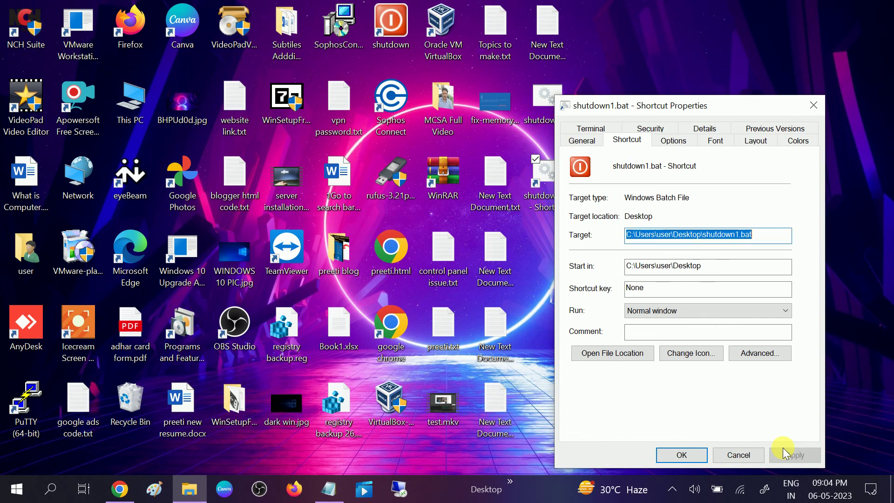
left_click(681, 455)
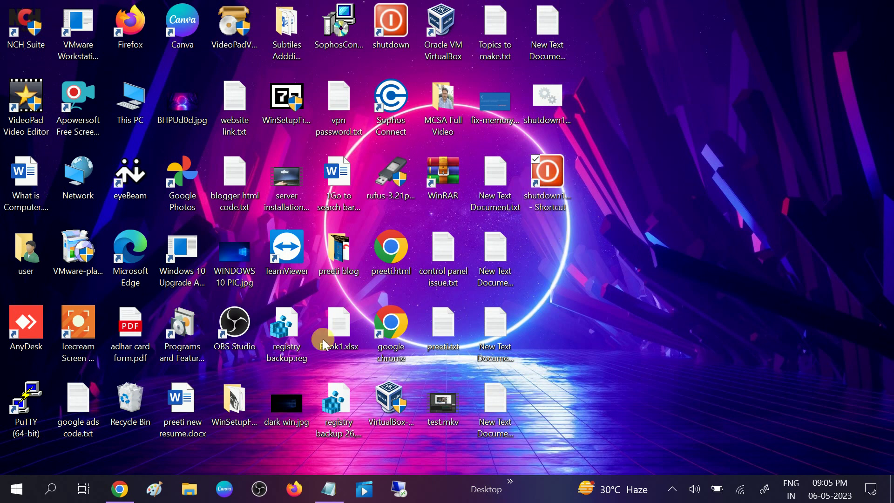
Search the taskbar for 'cmd' to bring up Command Prompt.
left_click(54, 497)
type("cmd")
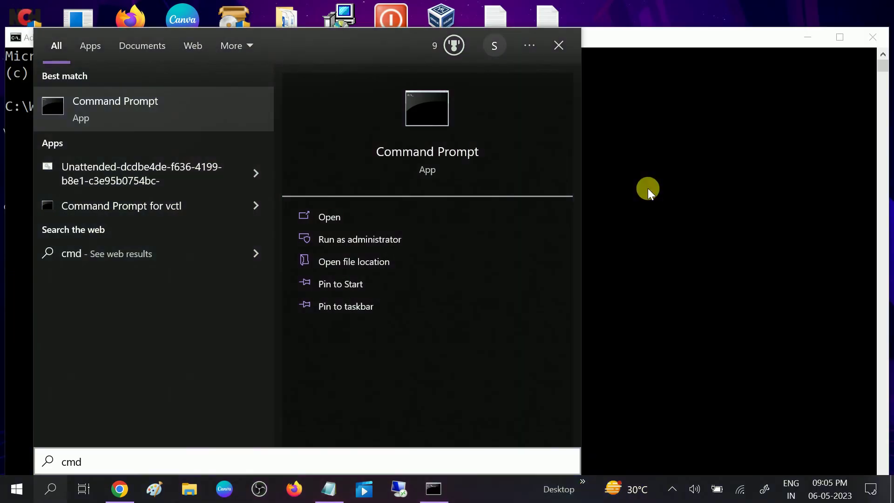
Run 'sfc /scannow' in the administrator Command Prompt.
left_click(648, 188)
type("sf")
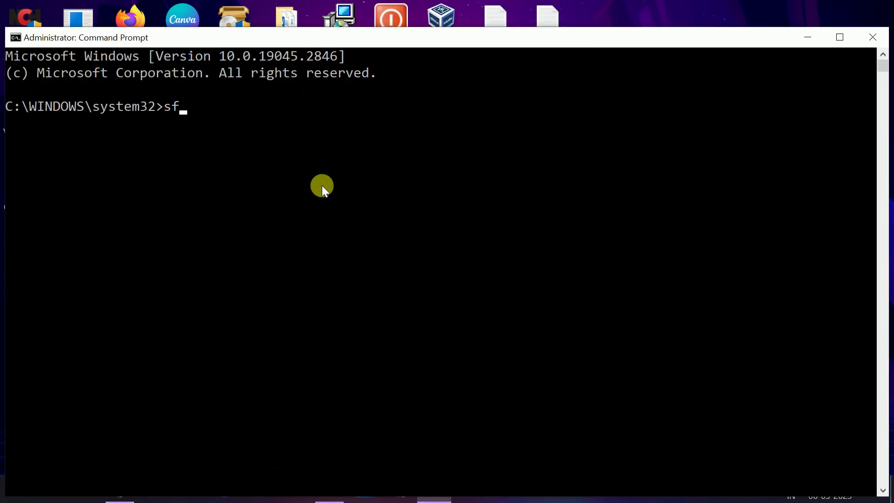
type("c /scannow")
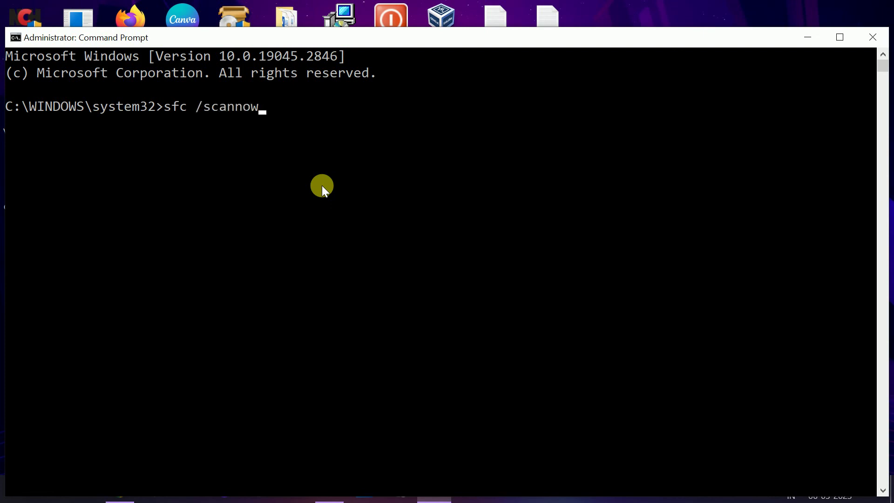
key("Return")
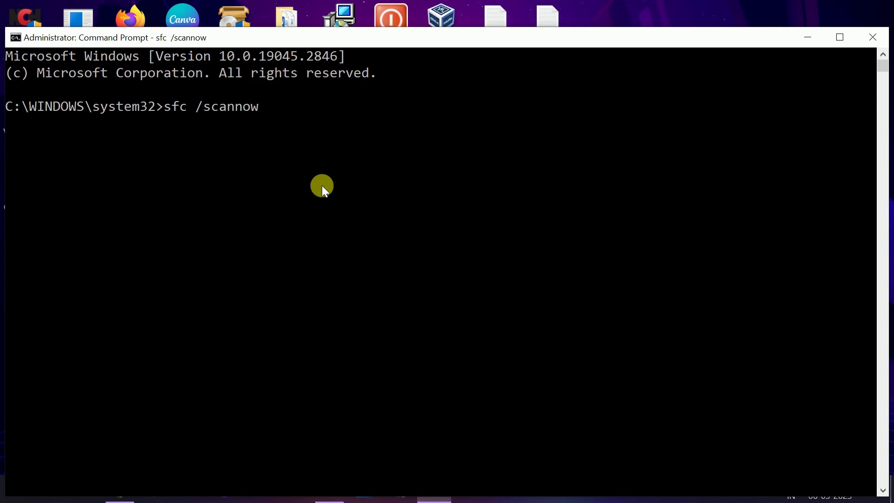